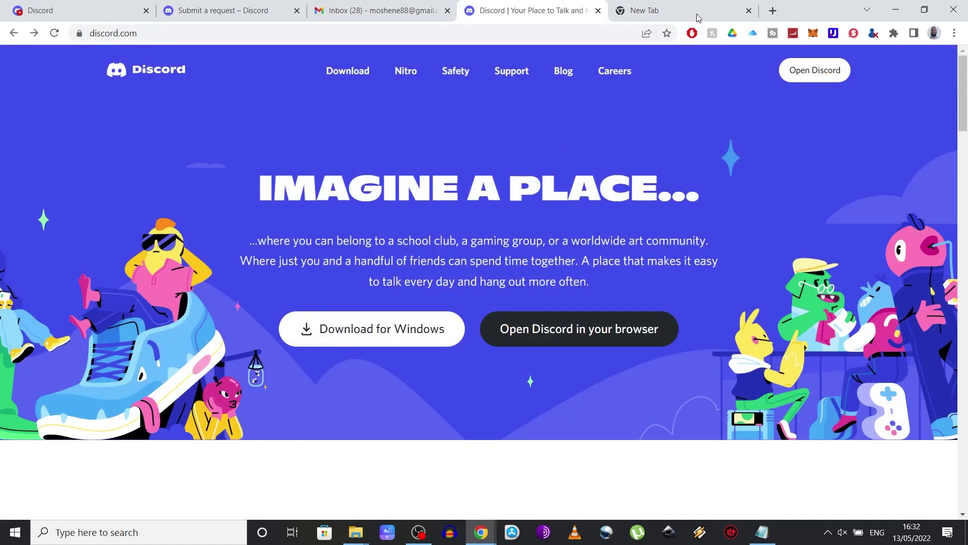
Go to Discord's Help Center and start a new request with the Hacked Account topic.
left_click(475, 40)
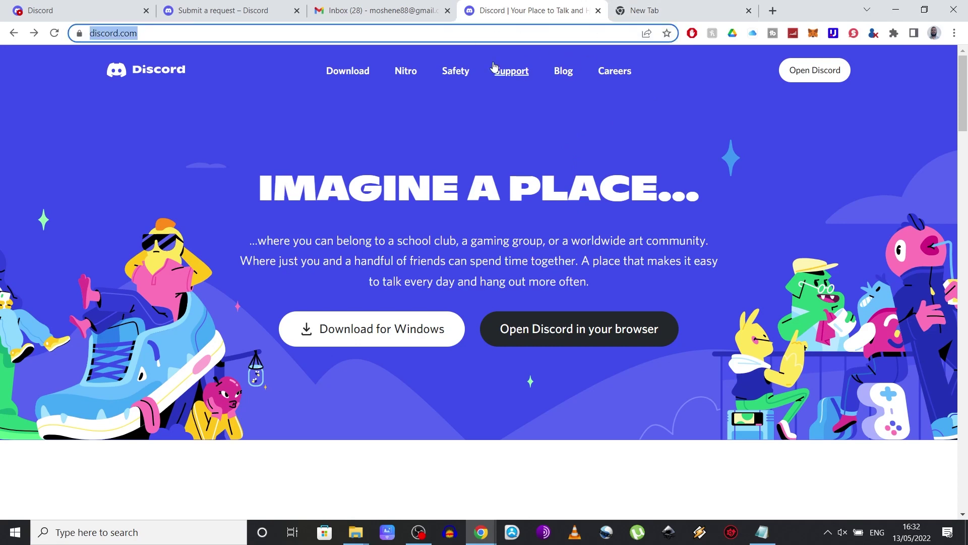
left_click(522, 76)
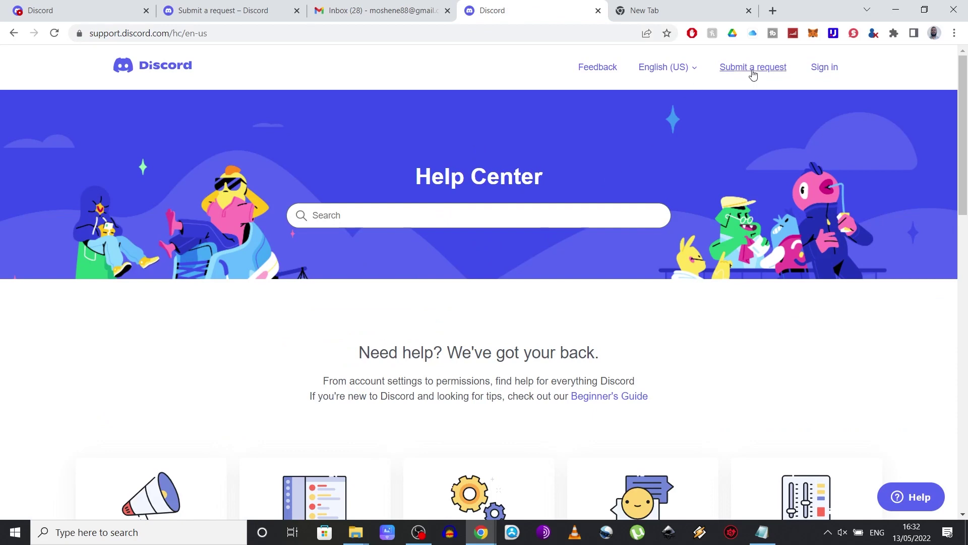
left_click(752, 71)
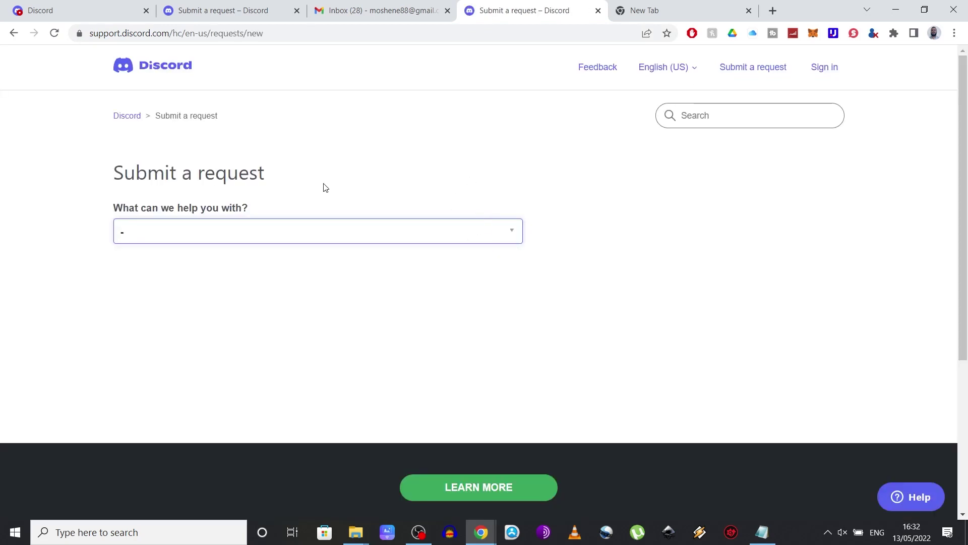
left_click(188, 234)
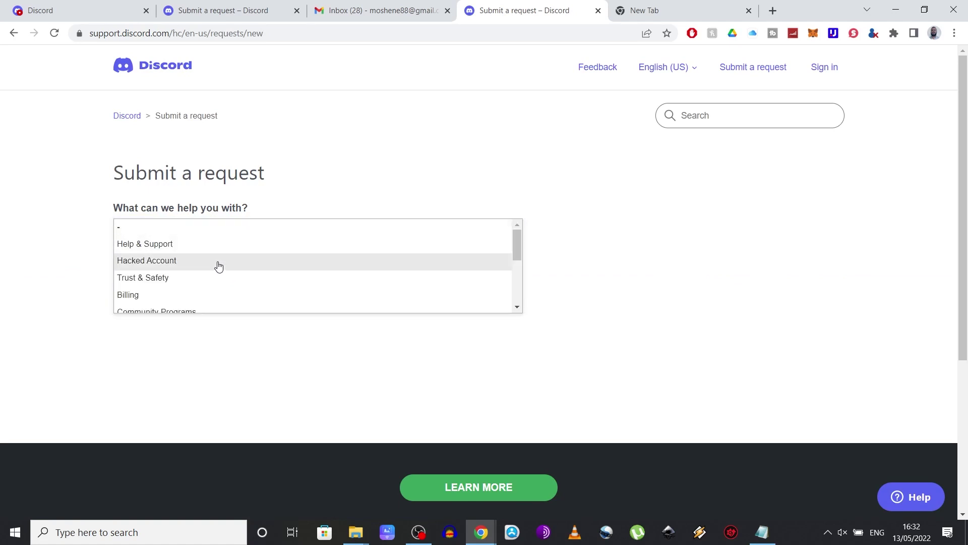
left_click(220, 262)
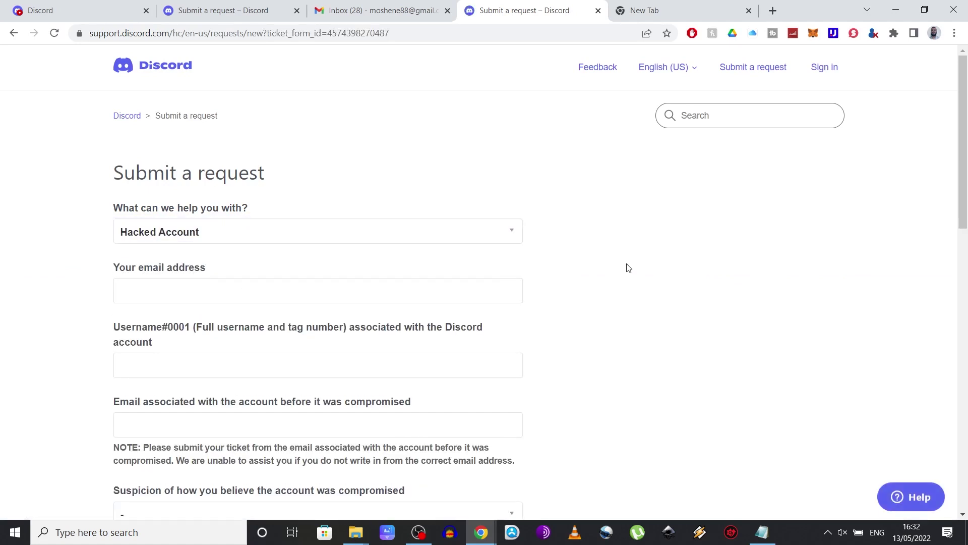
scroll(628, 268, "down", 1)
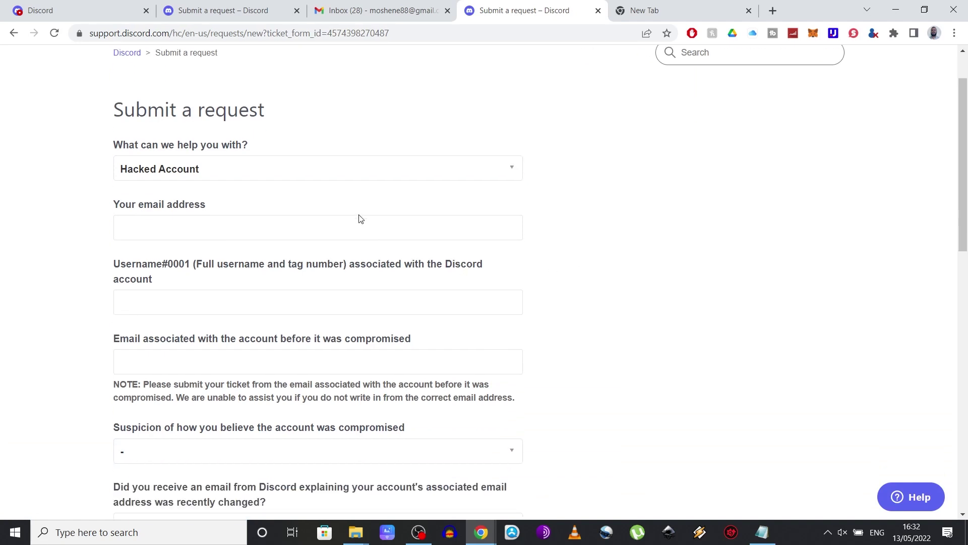
Fill in the contact email address and the account's pre-compromise email.
left_click(347, 225)
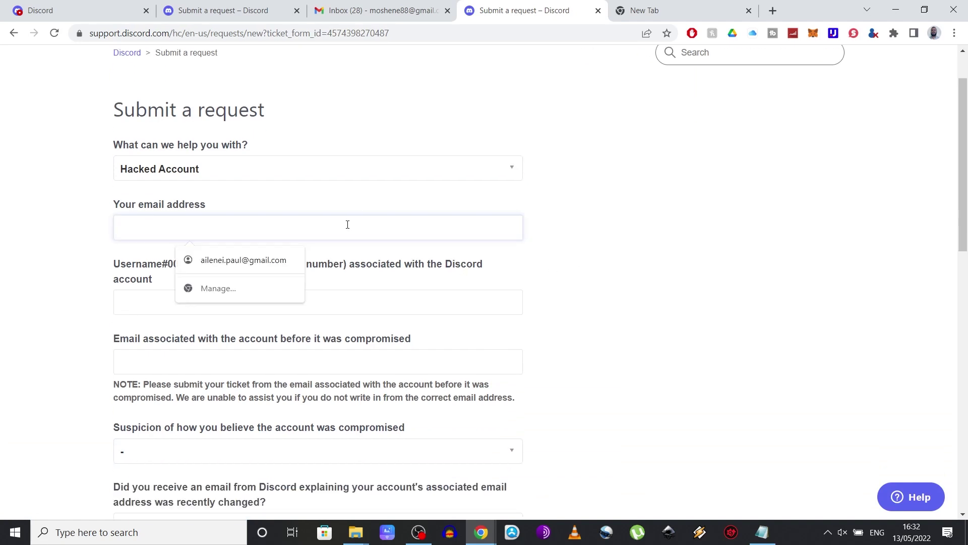
type("test@example.com")
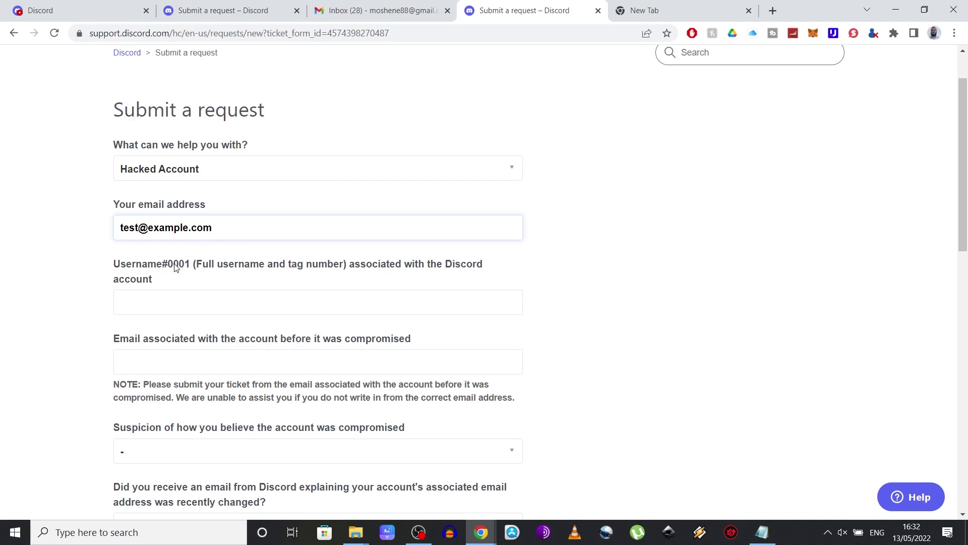
left_click_drag(167, 265, 188, 271)
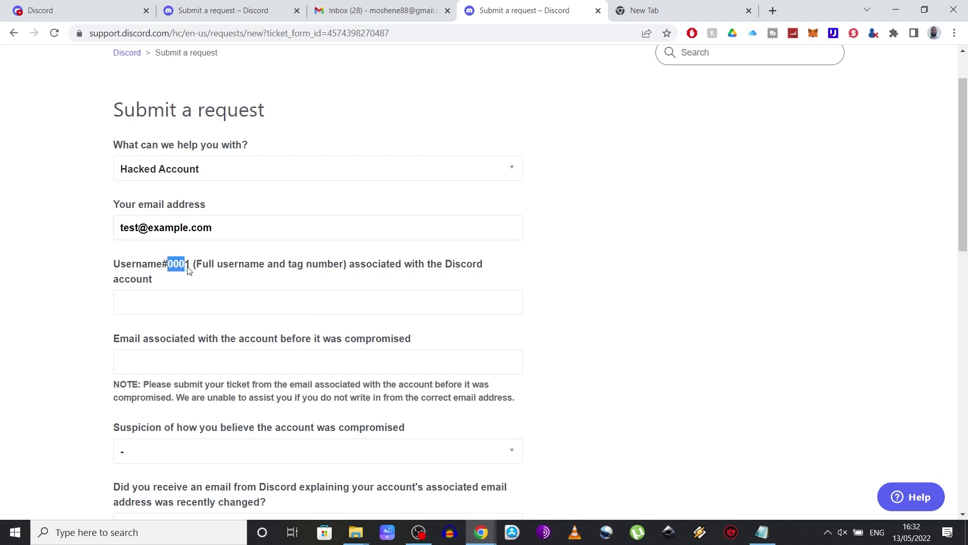
left_click(266, 260)
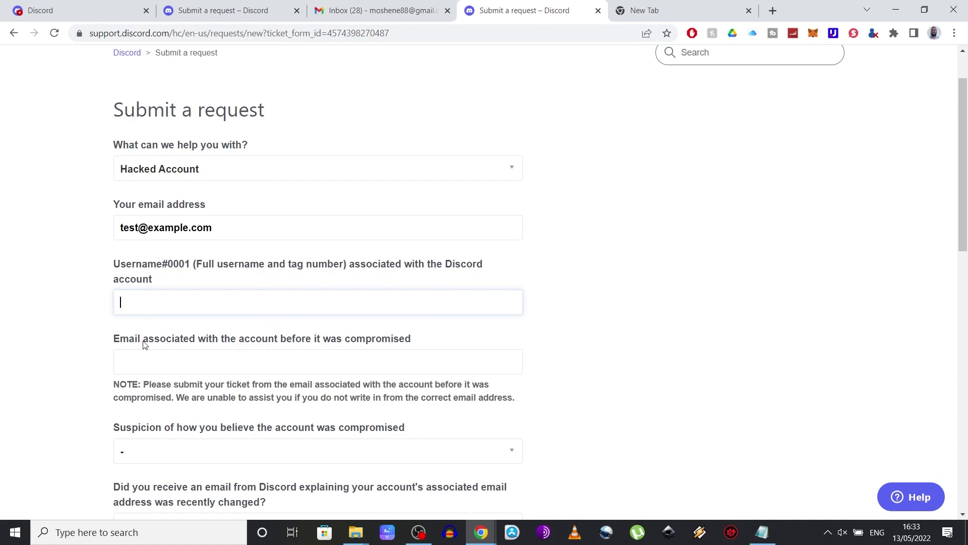
left_click(154, 356)
key("ctrl+v")
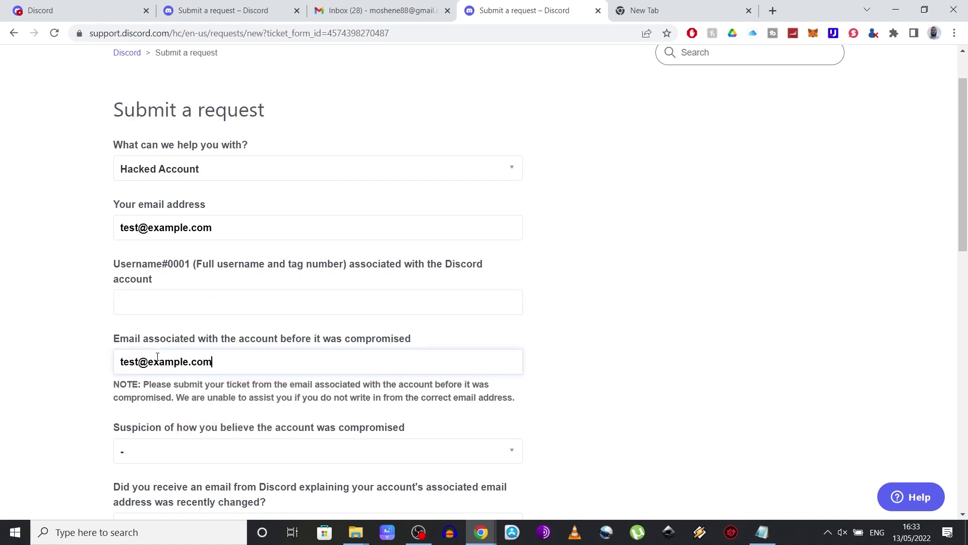
scroll(237, 352, "down", 1)
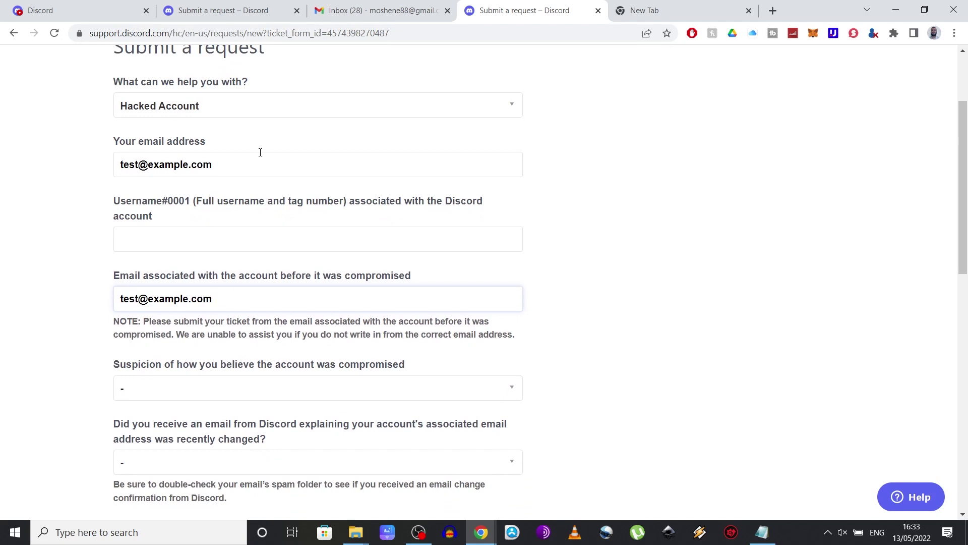
Give the compromise cause as 'I clicked on a link' and answer No to receiving an email-change notice.
left_click(300, 171)
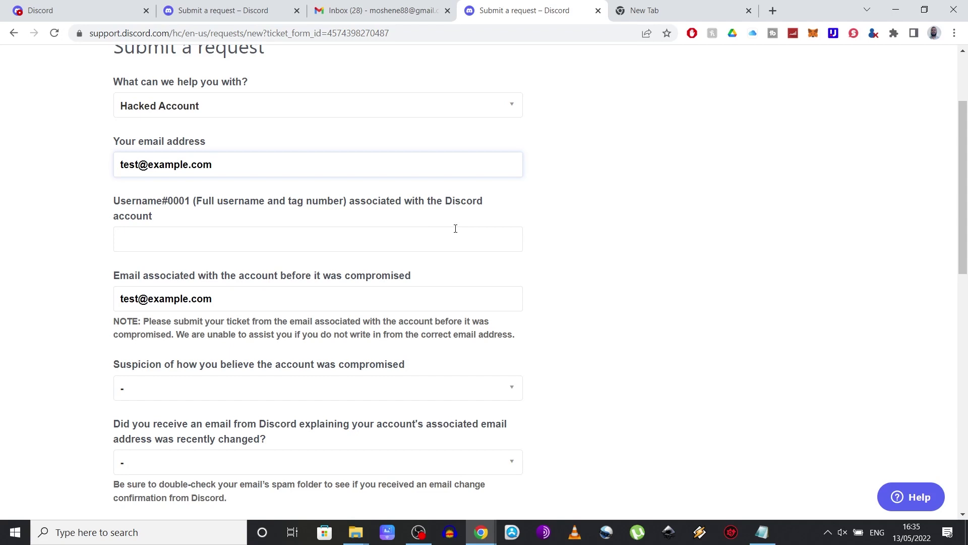
scroll(514, 222, "down", 2)
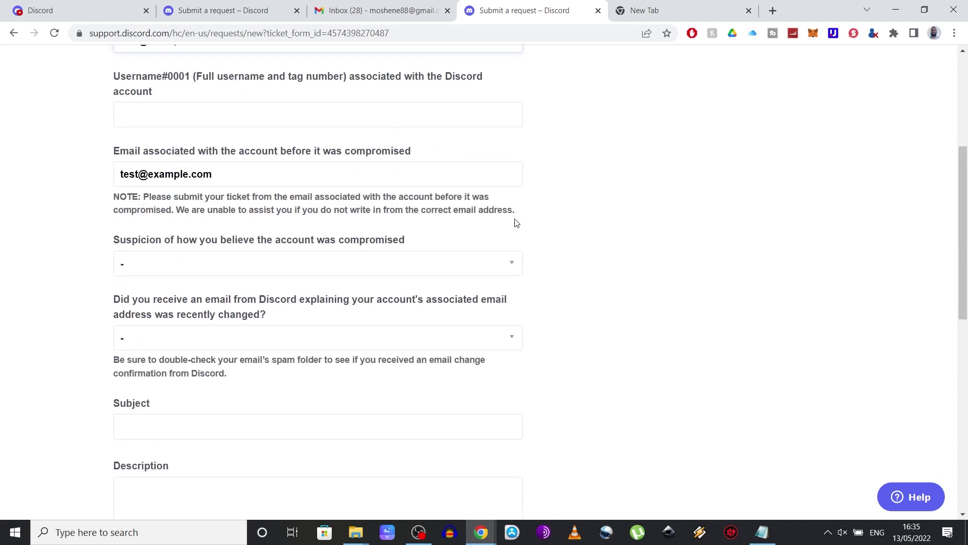
left_click(272, 257)
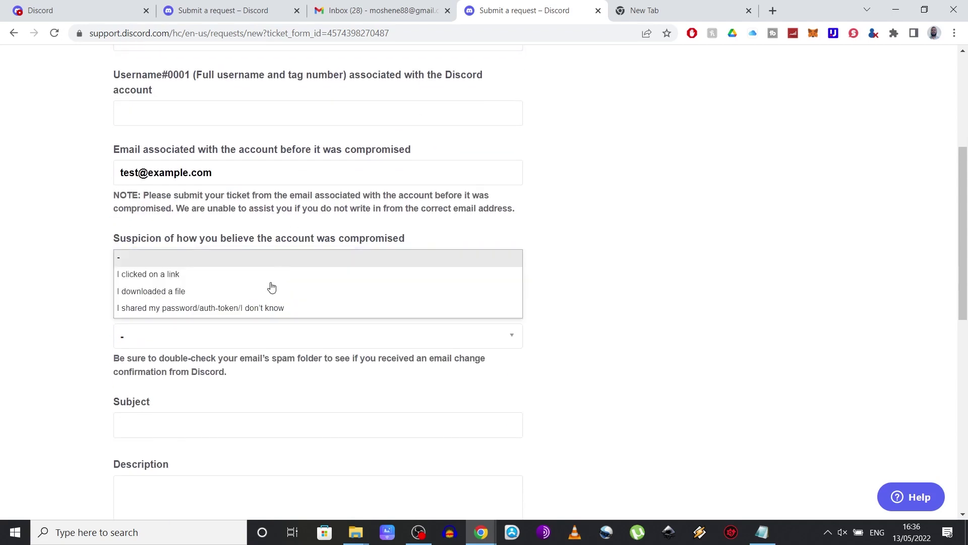
left_click(286, 277)
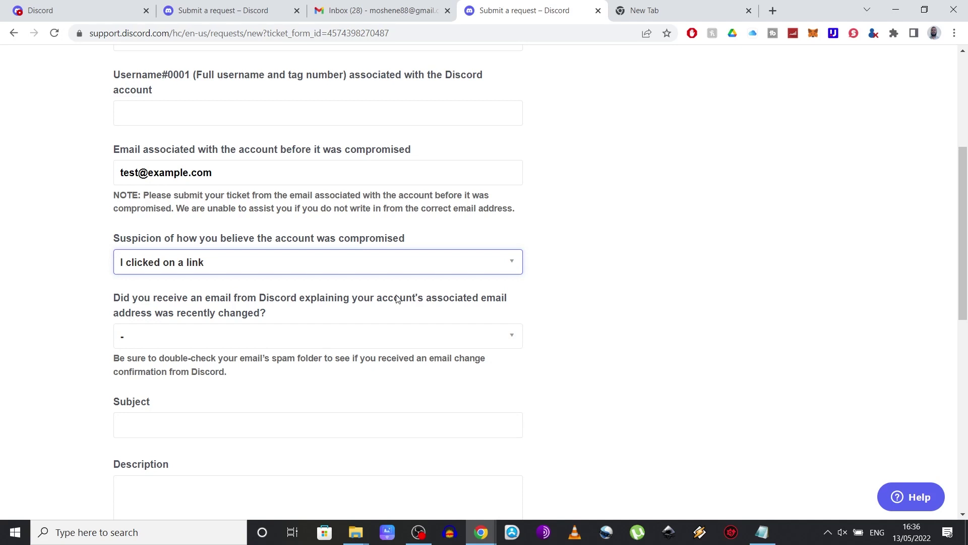
left_click(304, 336)
left_click(281, 371)
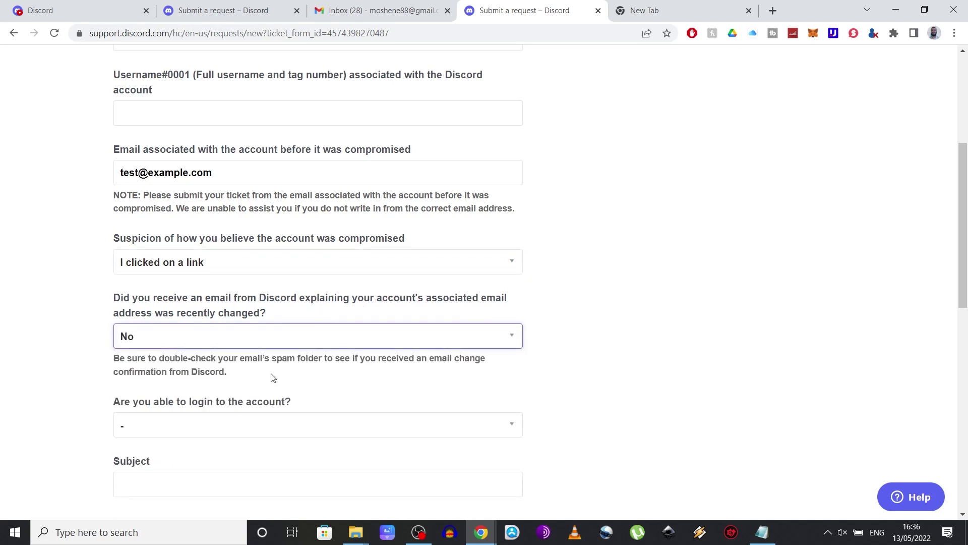
Answer No to being able to log in and Yes to the hacker enabling 2FA.
scroll(253, 387, "down", 2)
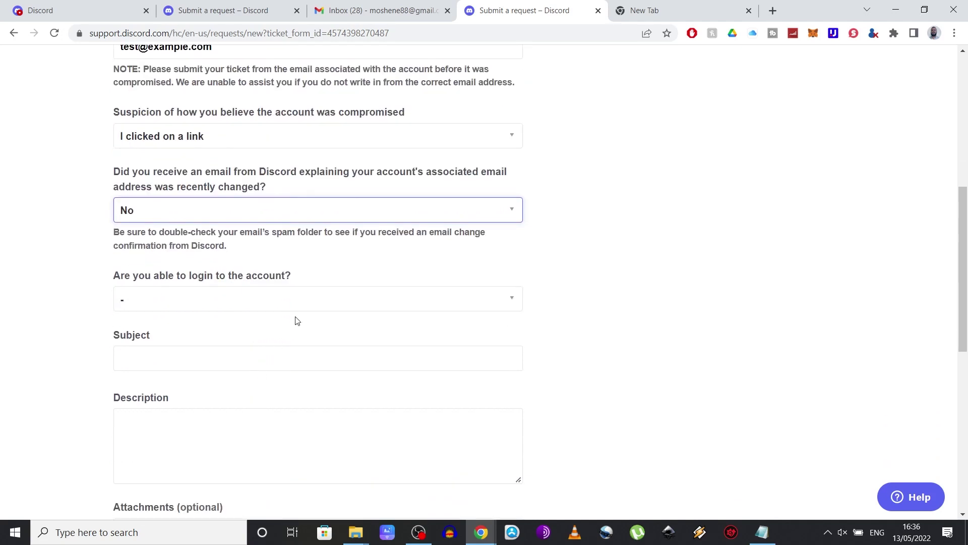
left_click(252, 302)
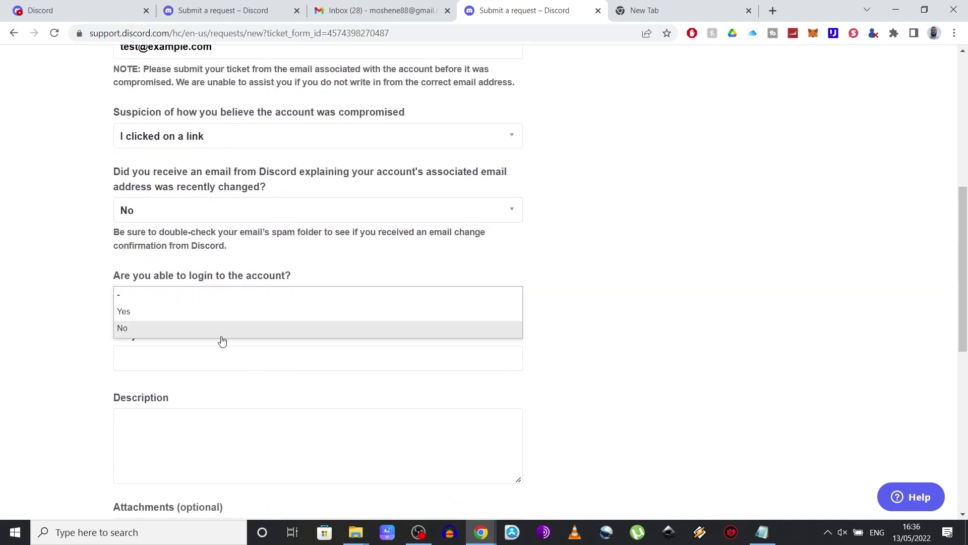
left_click(227, 335)
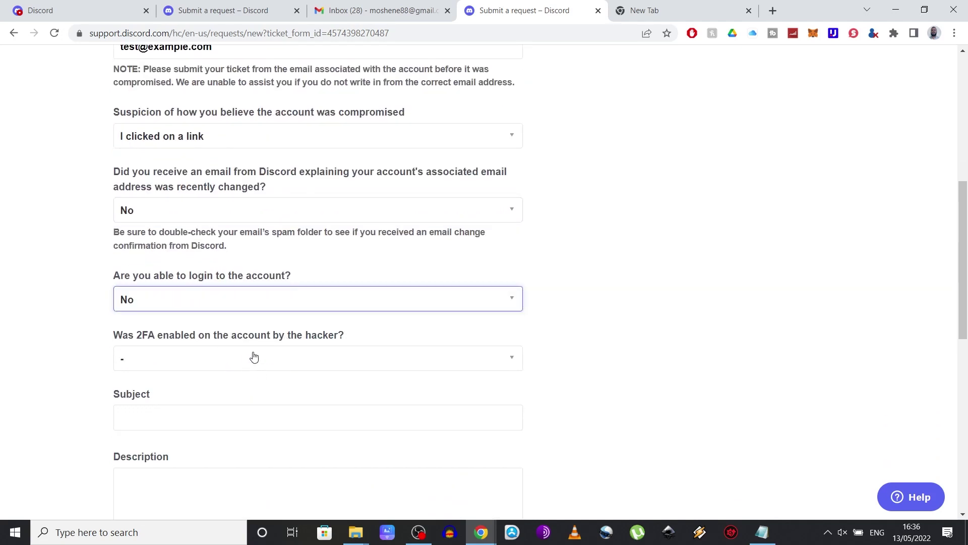
scroll(274, 379, "down", 1)
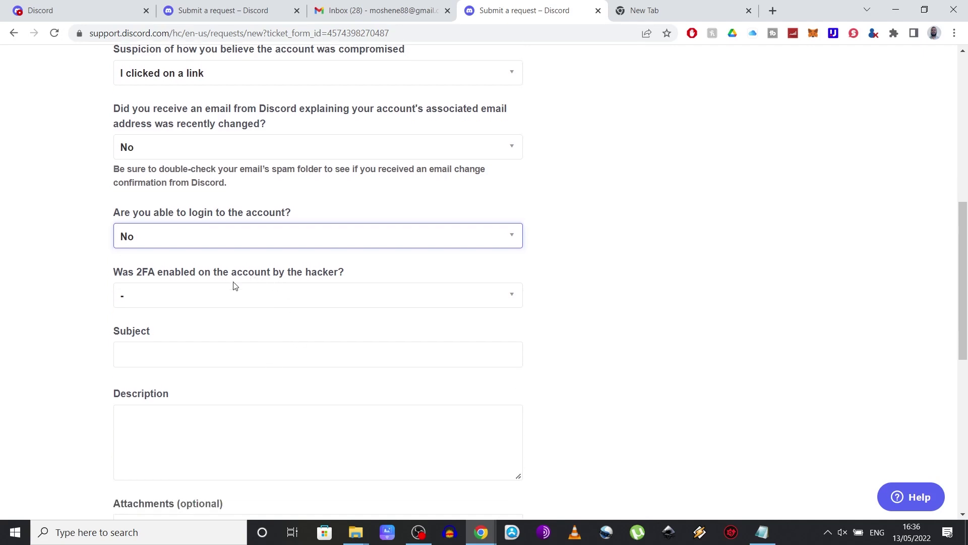
left_click(234, 295)
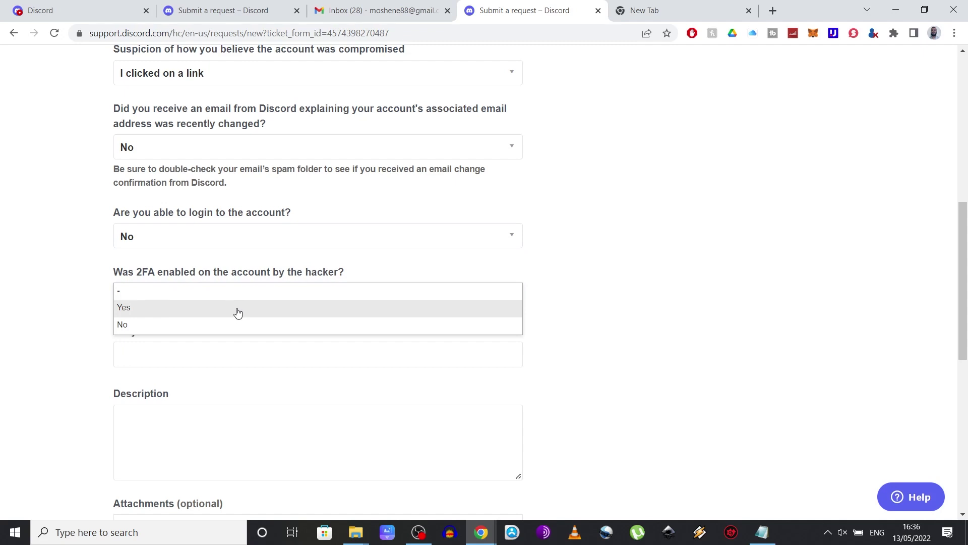
left_click(238, 312)
scroll(252, 310, "down", 1)
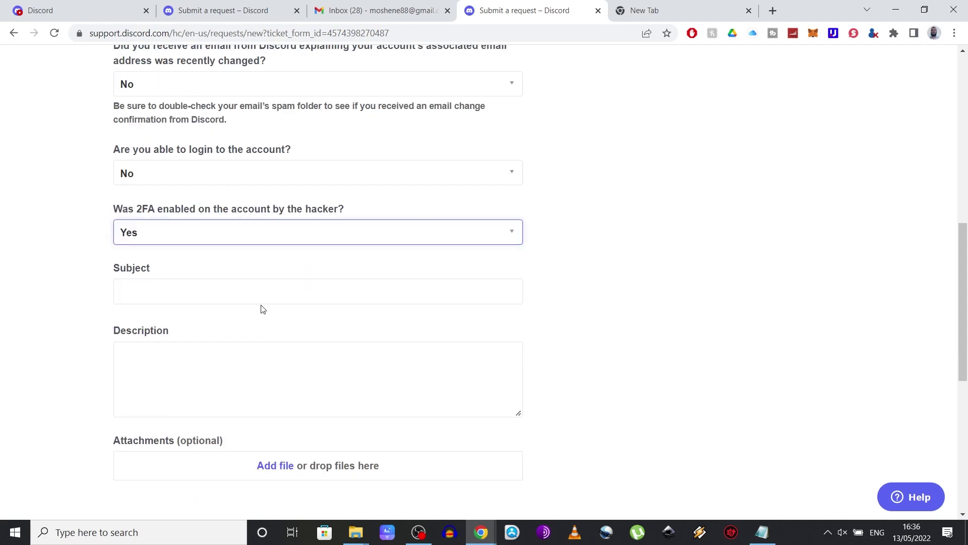
Set the ticket subject to 'Reset two factor authentication' from the autofill suggestion.
left_click(248, 291)
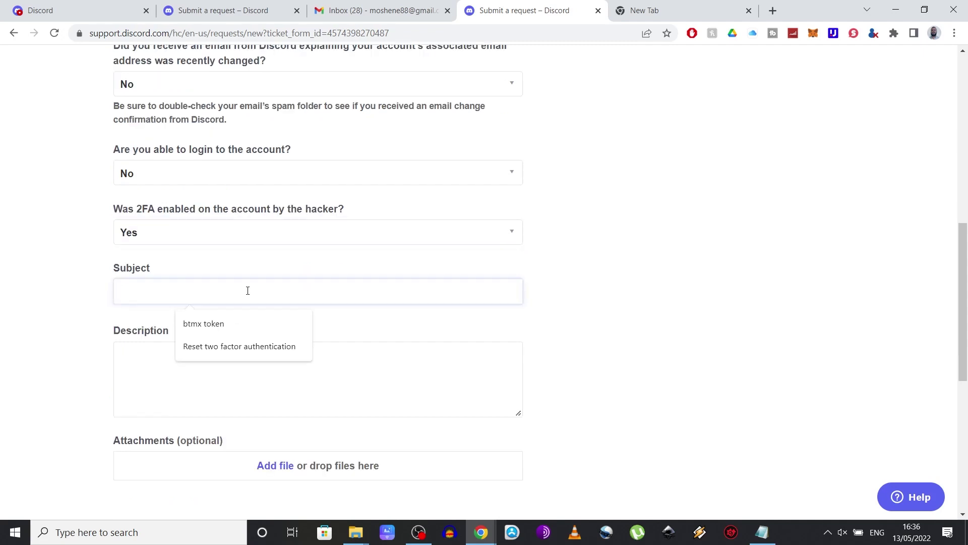
type("reset")
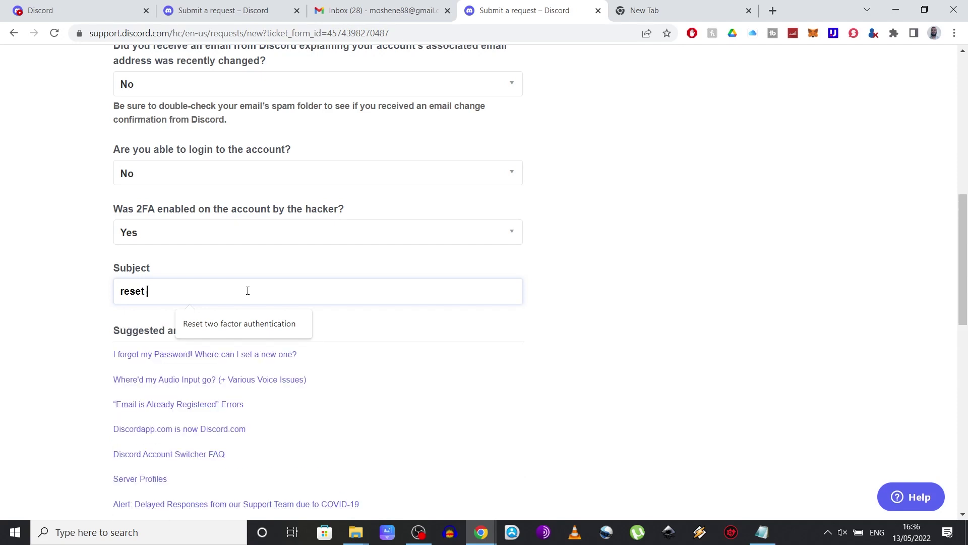
left_click(252, 323)
Paste a description explaining the lost two-factor access and asking support to reset it.
scroll(101, 305, "down", 1)
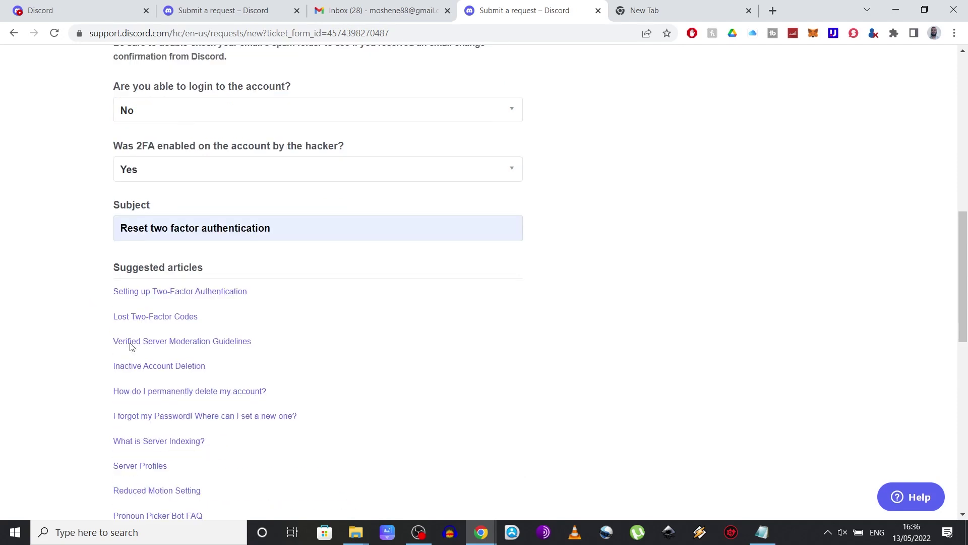
scroll(26, 290, "down", 6)
left_click(171, 296)
type("Hi. I believe my account has been compromised as I can no longer login because I do not have access to the two factor authentication. Can you please reset it so I can access back my account?")
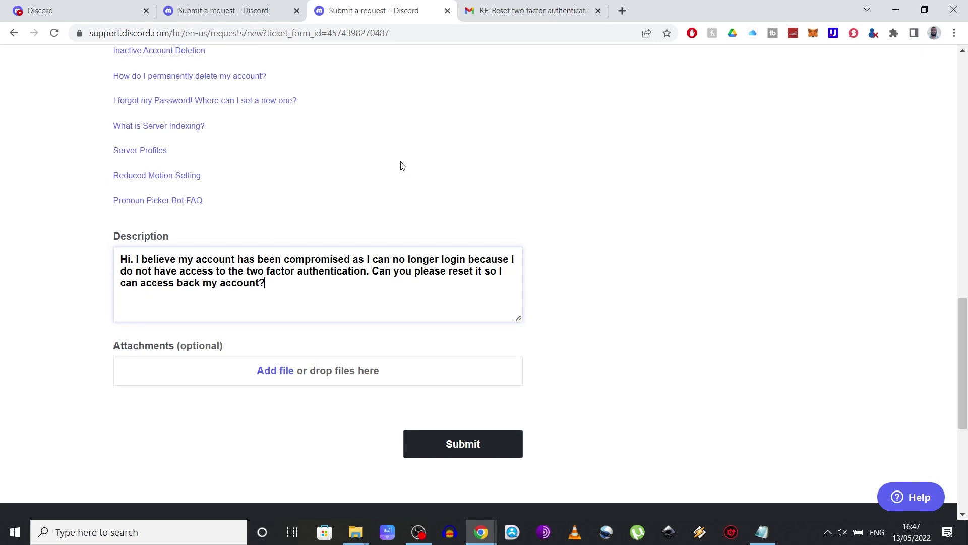
Read the support reply in Gmail confirming 2FA removal and follow its discordapp.com/login link.
left_click(502, 18)
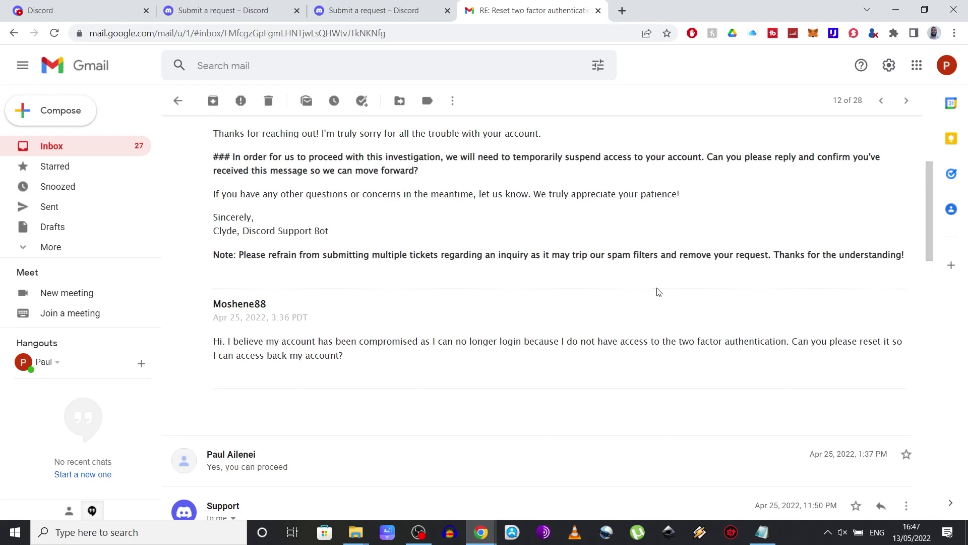
scroll(507, 277, "down", 10)
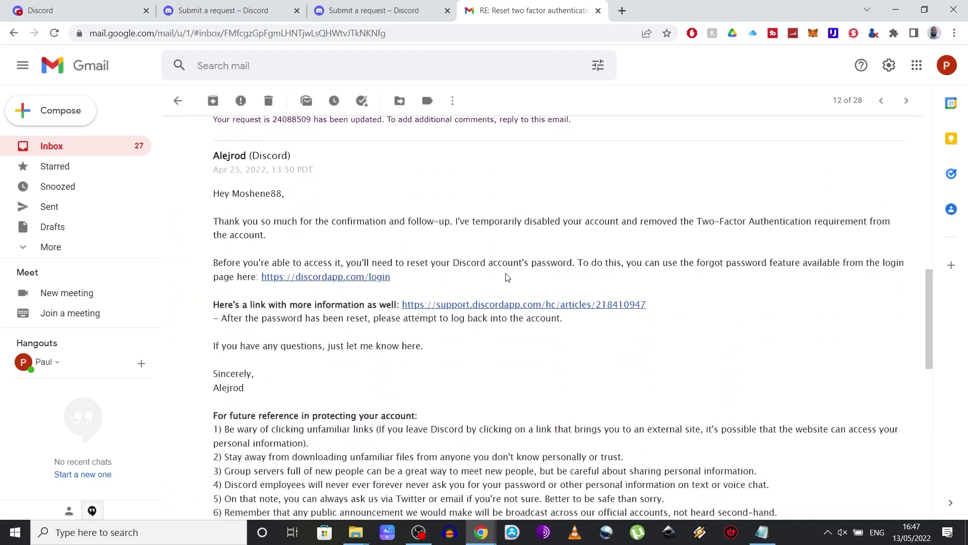
scroll(507, 277, "down", 1)
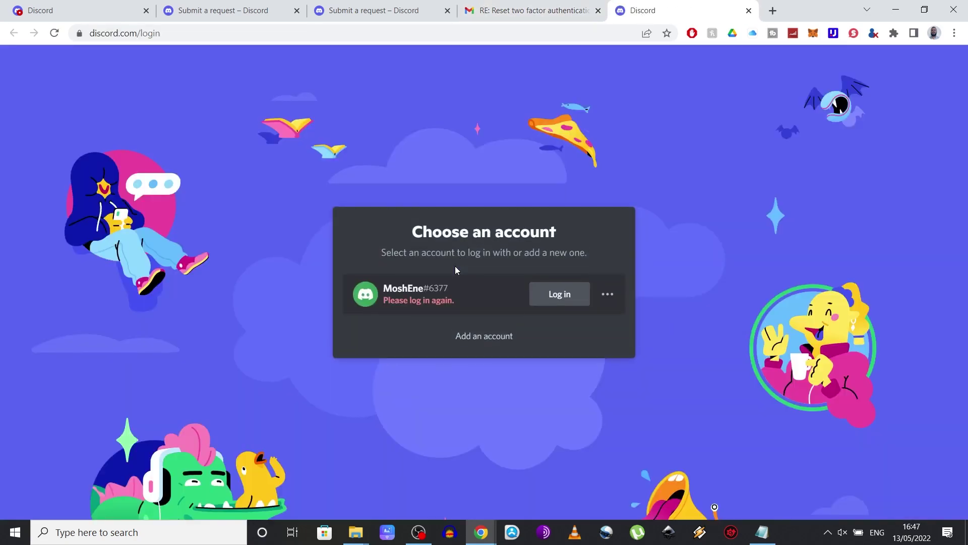
left_click(558, 300)
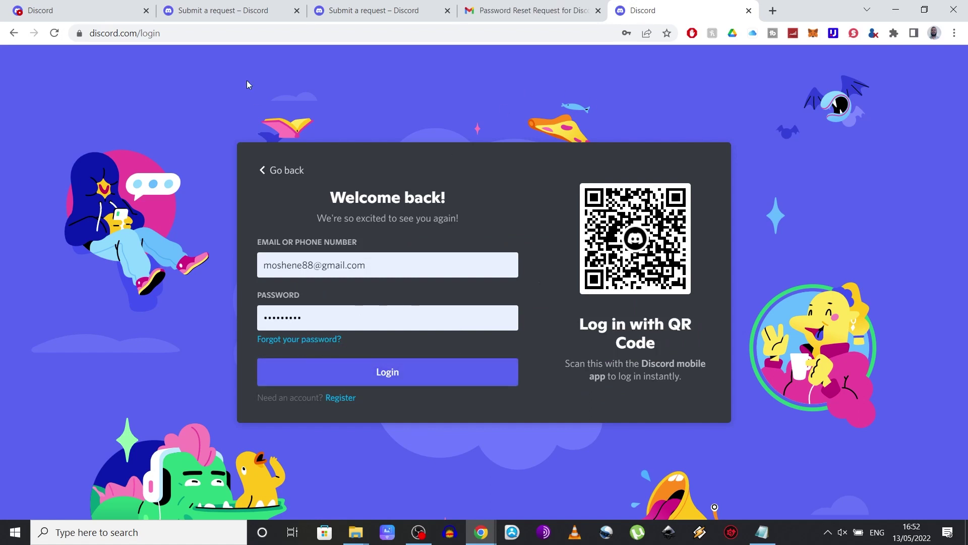
Check the password reset email in Gmail, then submit the Discord login and pass the hCaptcha check.
left_click(557, 14)
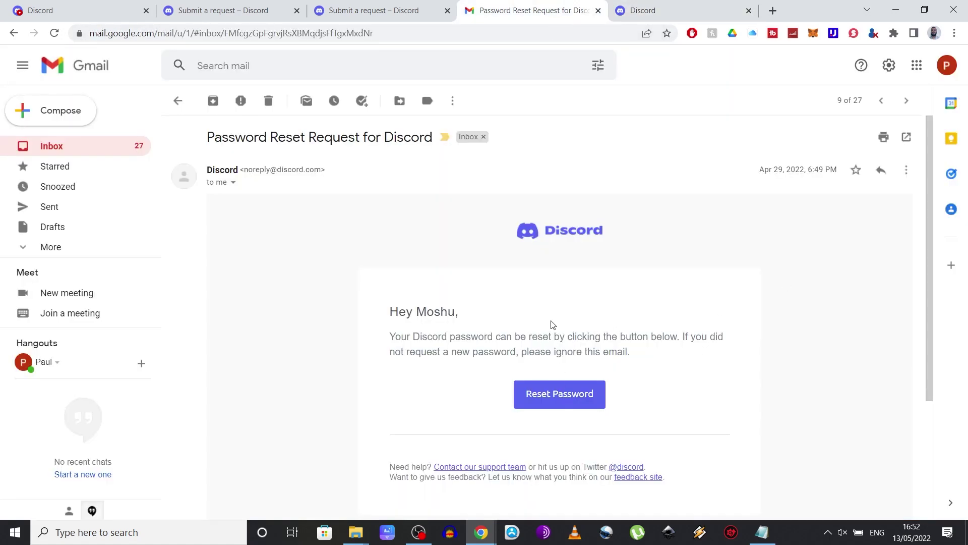
scroll(553, 324, "down", 2)
scroll(509, 326, "up", 1)
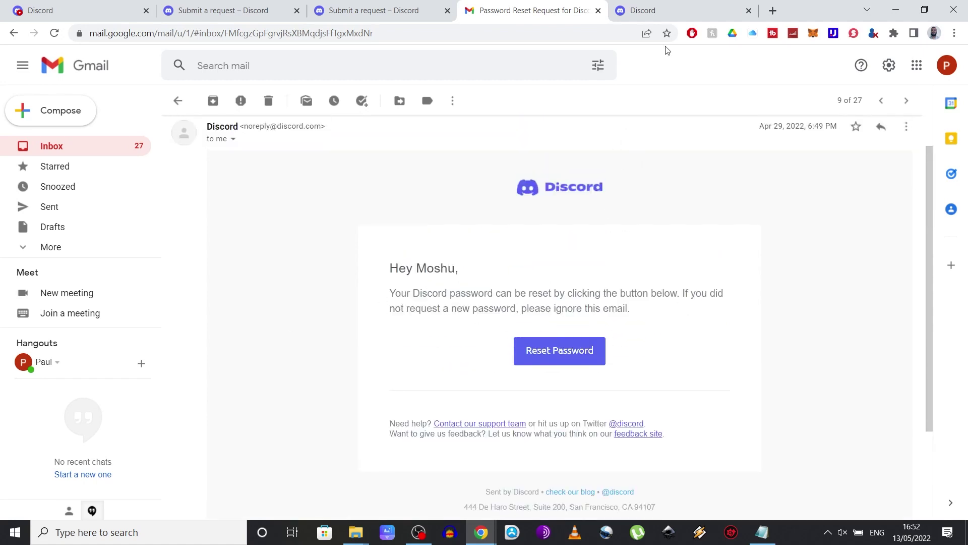
left_click(680, 20)
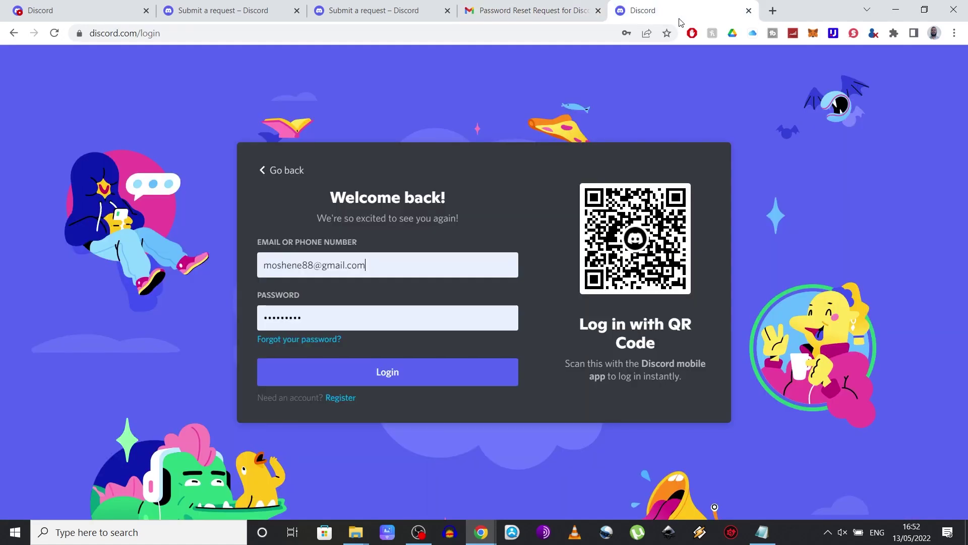
left_click(437, 383)
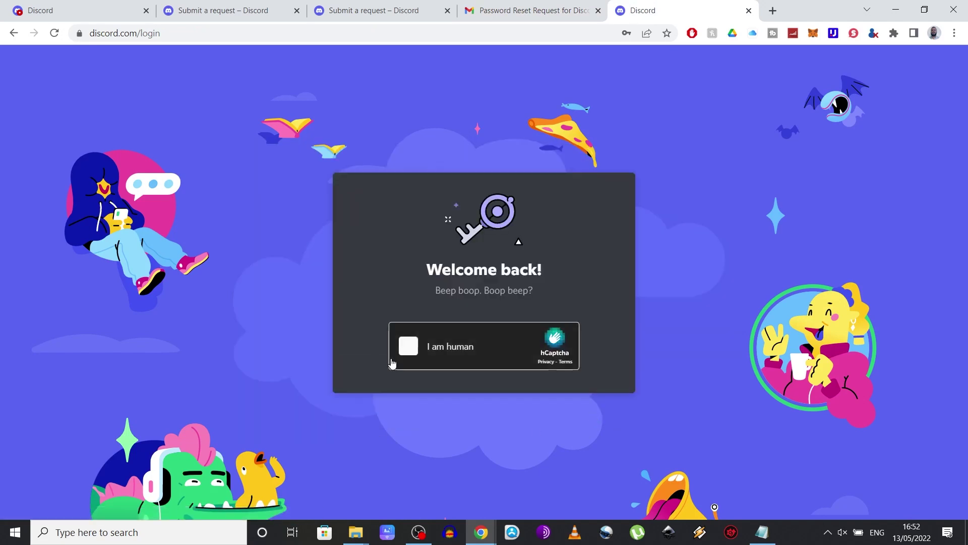
left_click(406, 349)
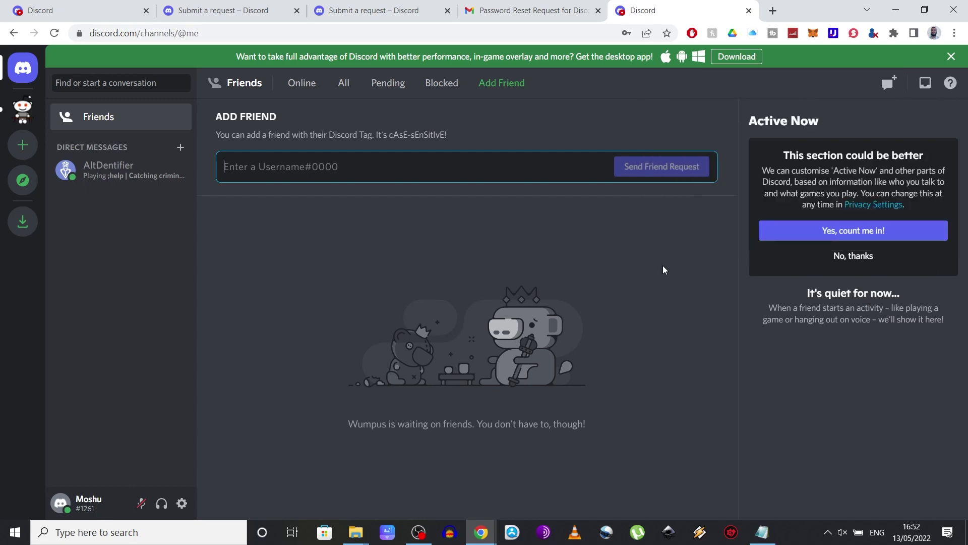
left_click(538, 17)
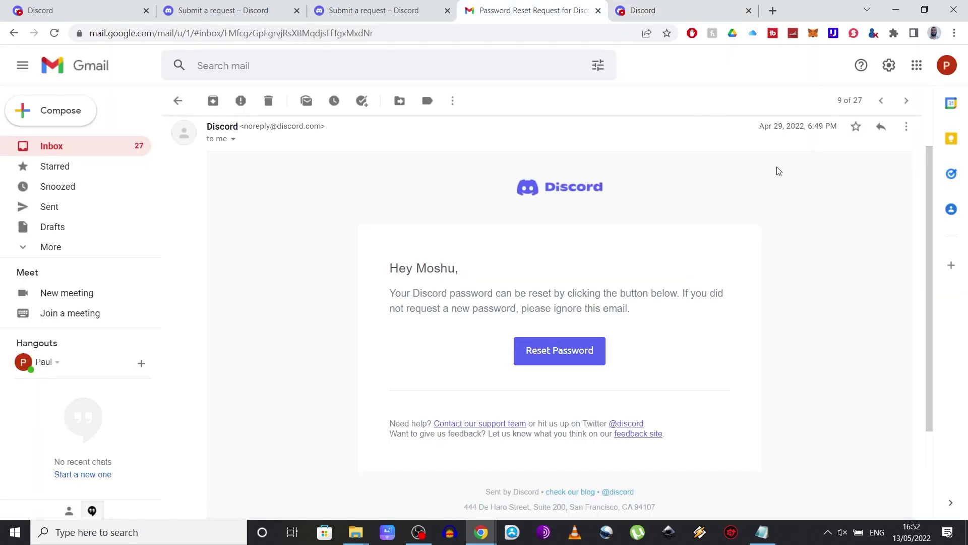
left_click(669, 16)
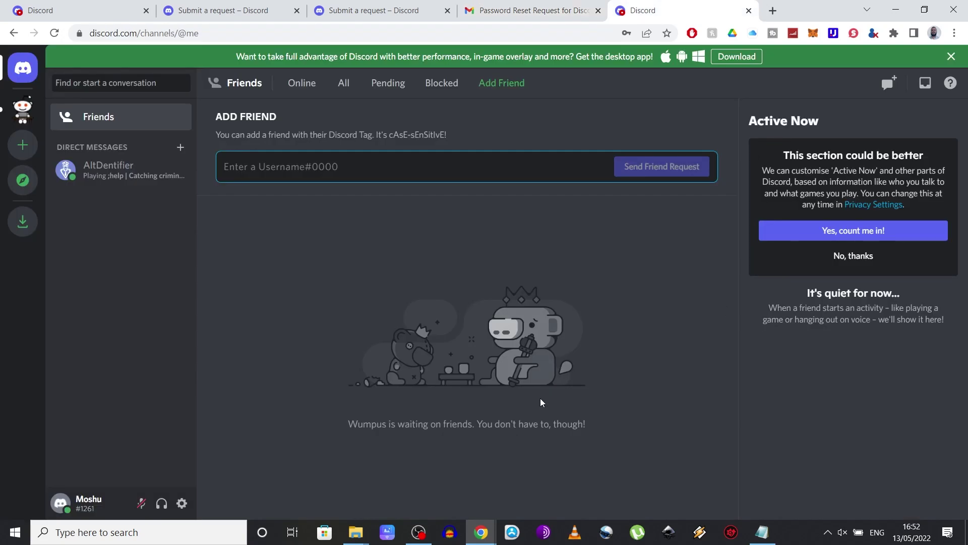